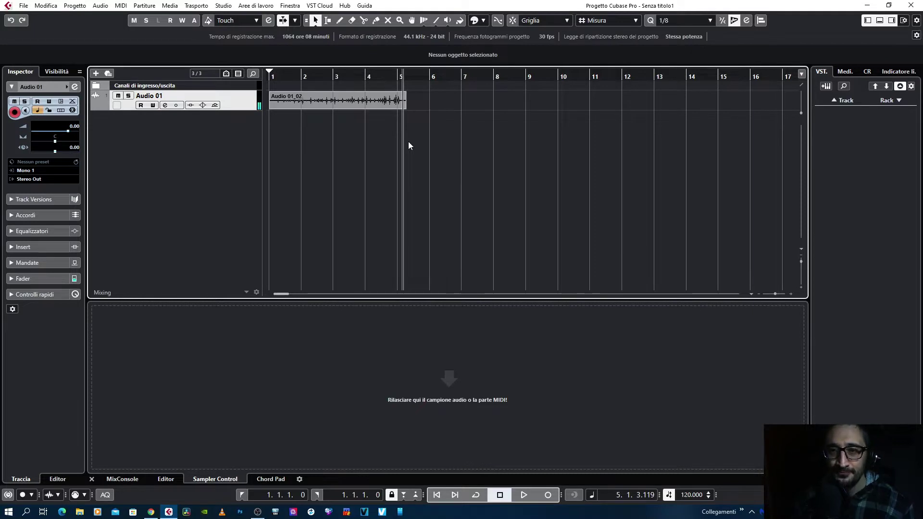
Step: Play the recorded audio clip on Audio 01 from bar 1 and return the playback position to the start
{"action": "left_click", "coordinate": [270, 75]}
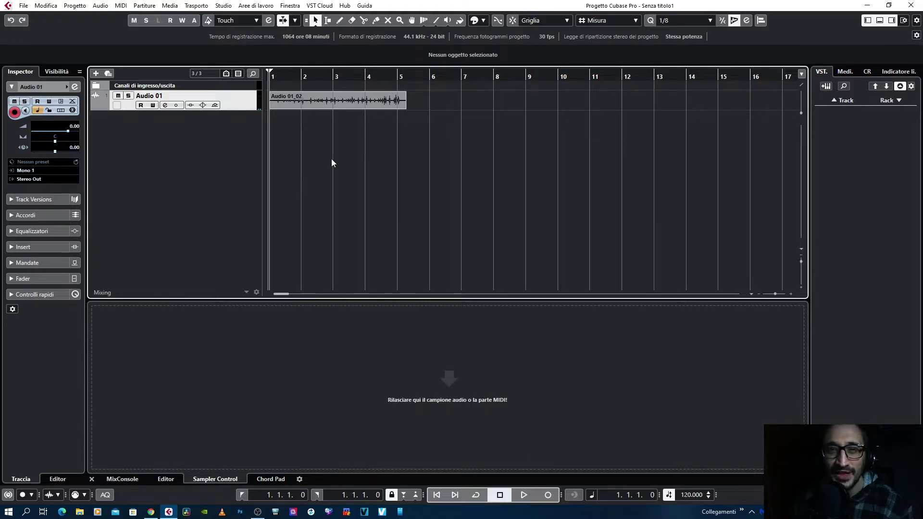
{"action": "left_click", "coordinate": [524, 495]}
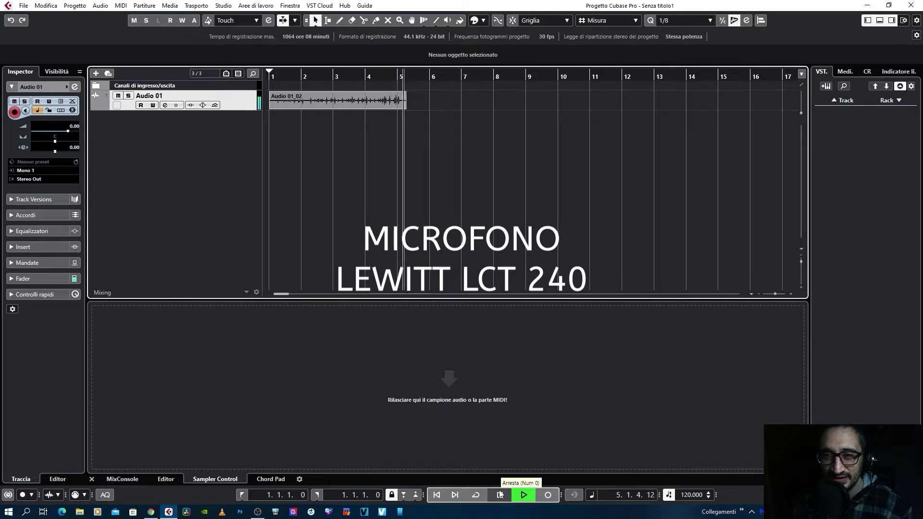
{"action": "left_click", "coordinate": [500, 494]}
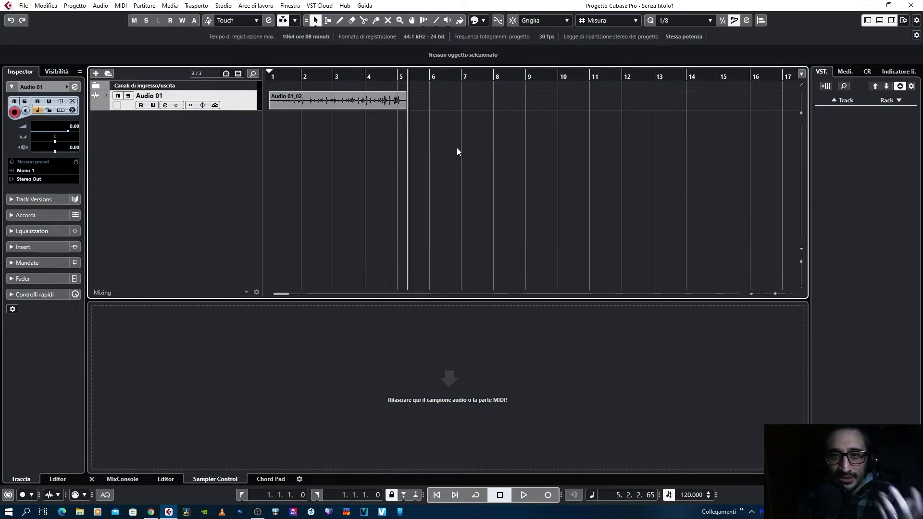
{"action": "key", "text": "Home"}
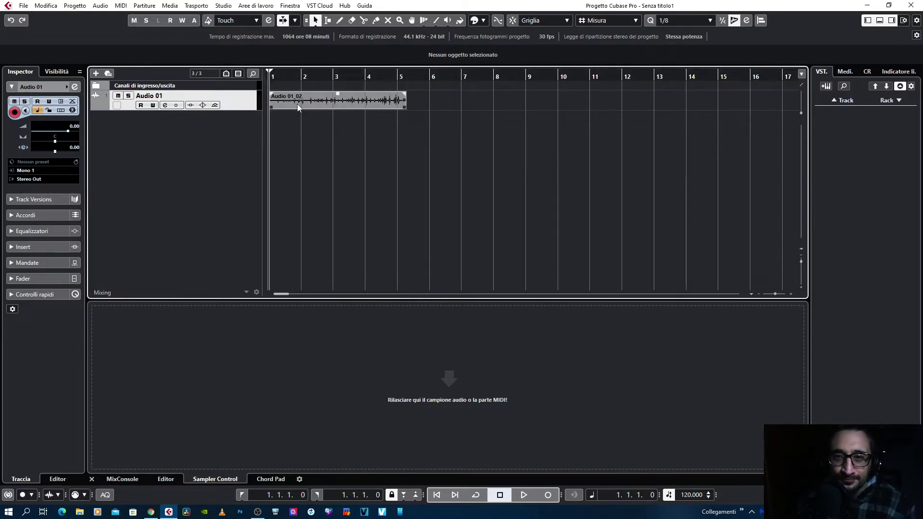
Step: Open the Audio 01_02 clip for sample editing and activate hitpoint editing on it
{"action": "double_click", "coordinate": [297, 104]}
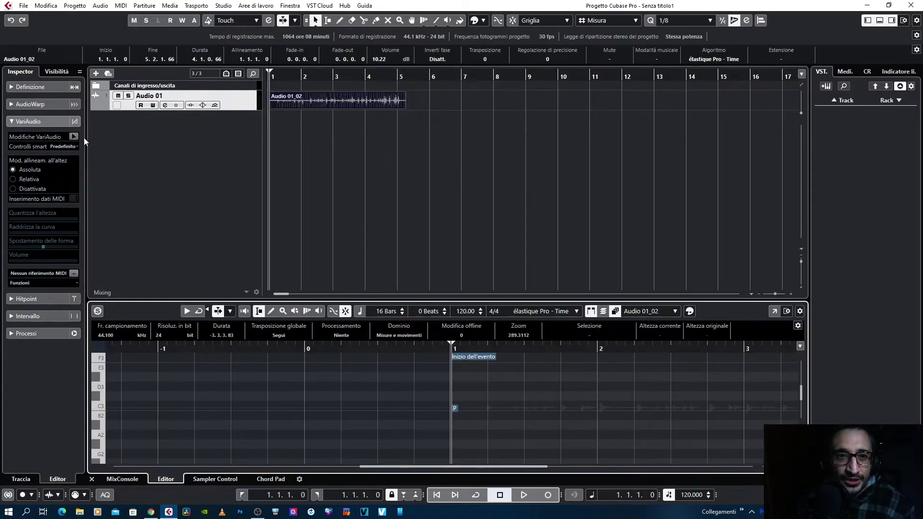
{"action": "left_click", "coordinate": [47, 104]}
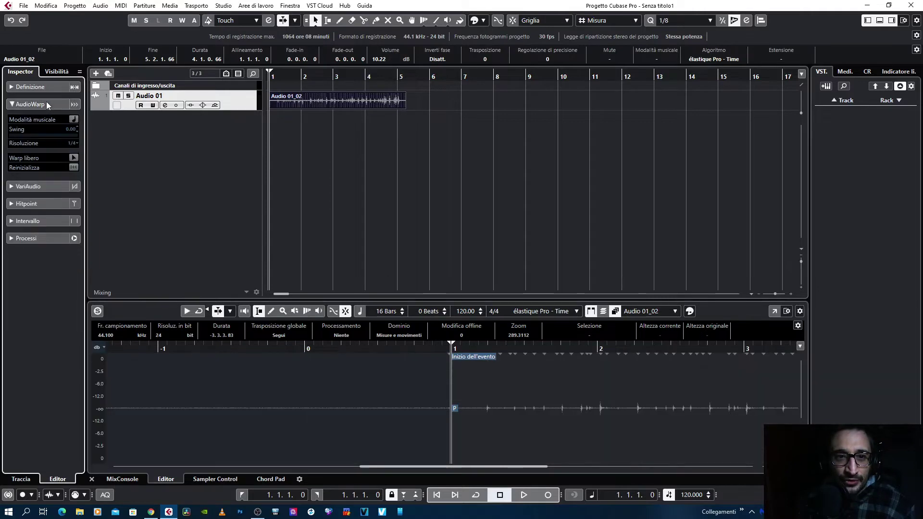
{"action": "left_click", "coordinate": [44, 102]}
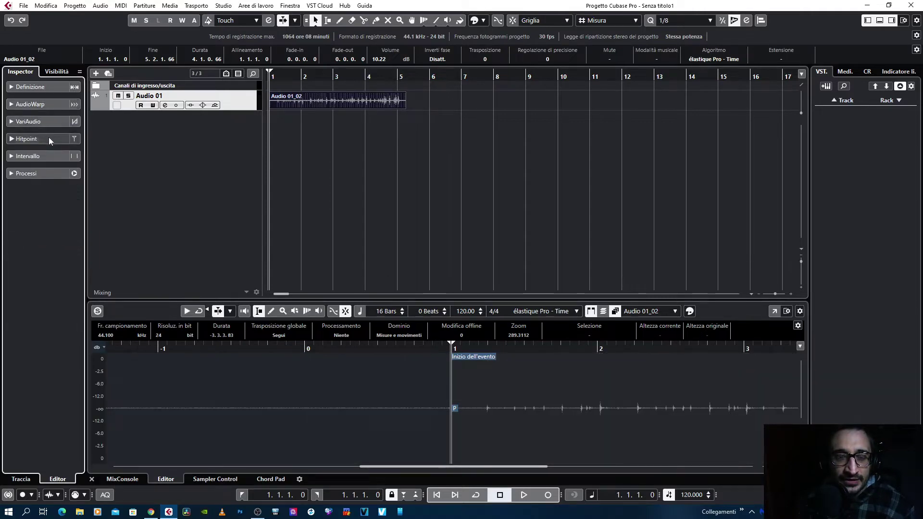
{"action": "left_click", "coordinate": [48, 138]}
{"action": "left_click", "coordinate": [73, 154]}
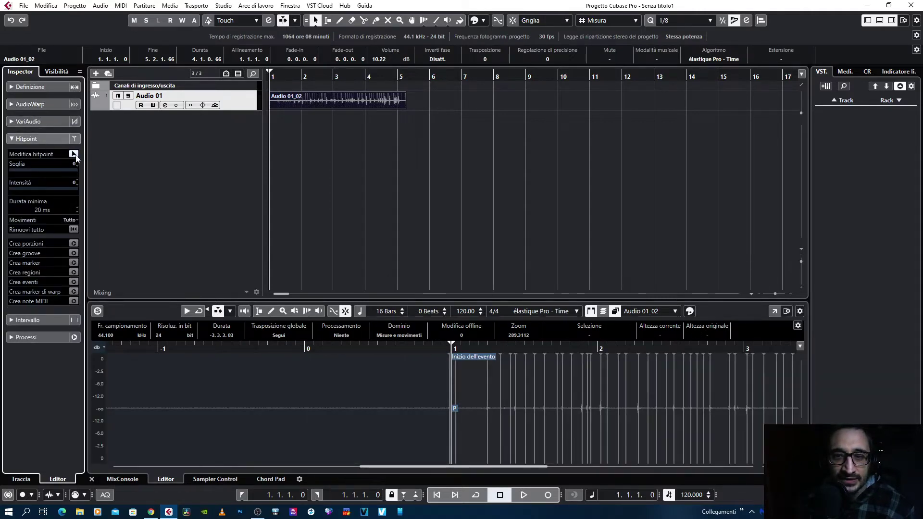
Step: Try a hitpoint threshold of 5 on the Audio 01_02 clip
{"action": "key", "text": "g"}
{"action": "key", "text": "g"}
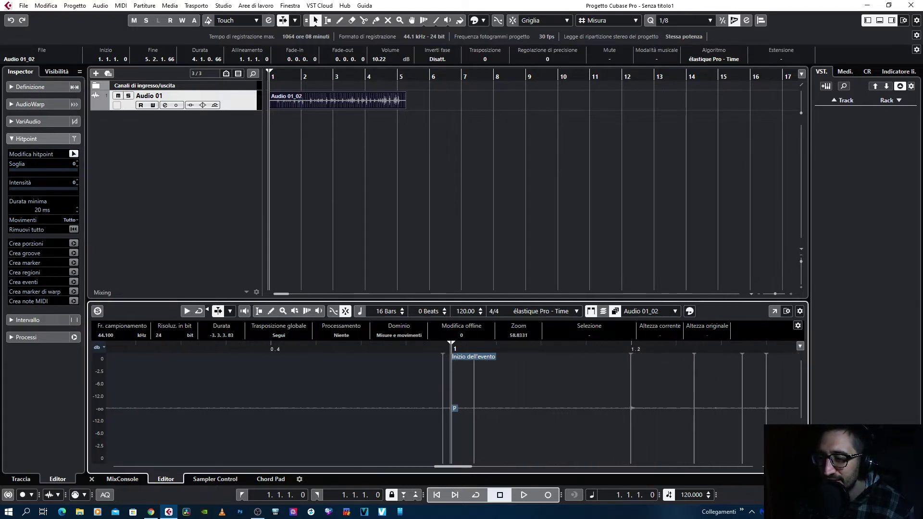
{"action": "key", "text": "g"}
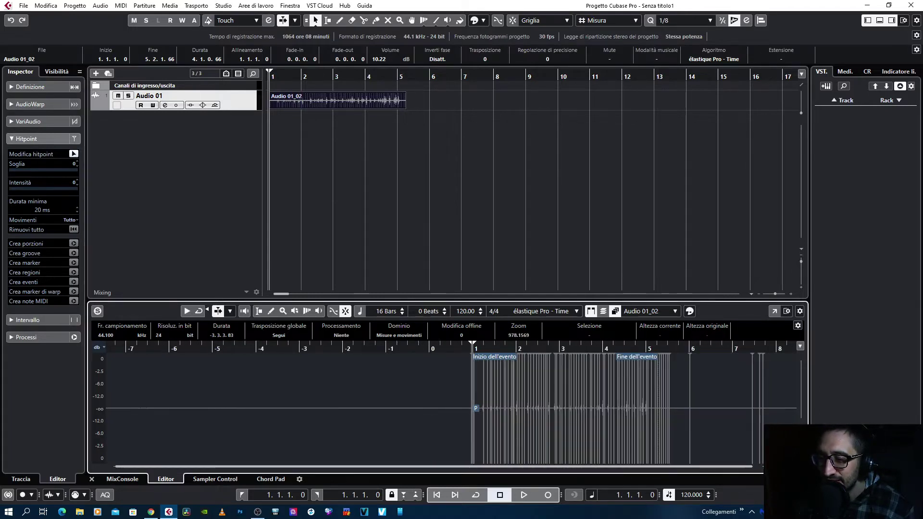
{"action": "key", "text": "h"}
{"action": "key", "text": "h"}
{"action": "key", "text": "h"}
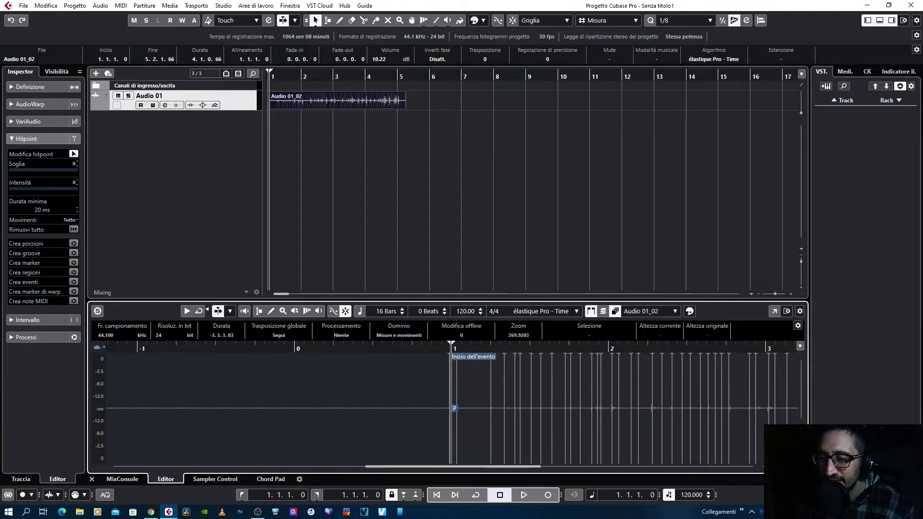
{"action": "left_click_drag", "start_coordinate": [520, 466], "coordinate": [584, 467]}
{"action": "mouse_move", "coordinate": [13, 171]}
{"action": "left_mouse_down"}
{"action": "mouse_move", "coordinate": [44, 169]}
{"action": "mouse_move", "coordinate": [13, 174]}
{"action": "left_mouse_up"}
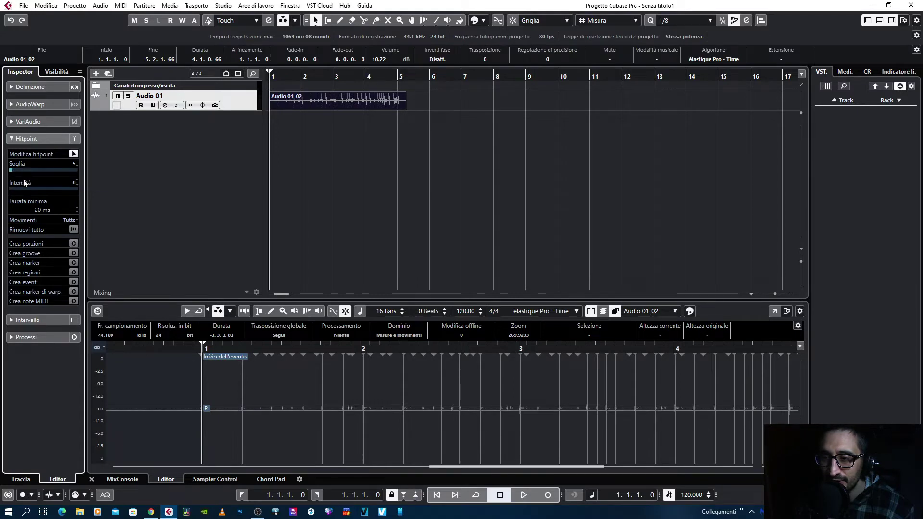
{"action": "mouse_move", "coordinate": [597, 467]}
{"action": "left_mouse_down"}
{"action": "mouse_move", "coordinate": [682, 462]}
{"action": "mouse_move", "coordinate": [601, 466]}
{"action": "left_mouse_up"}
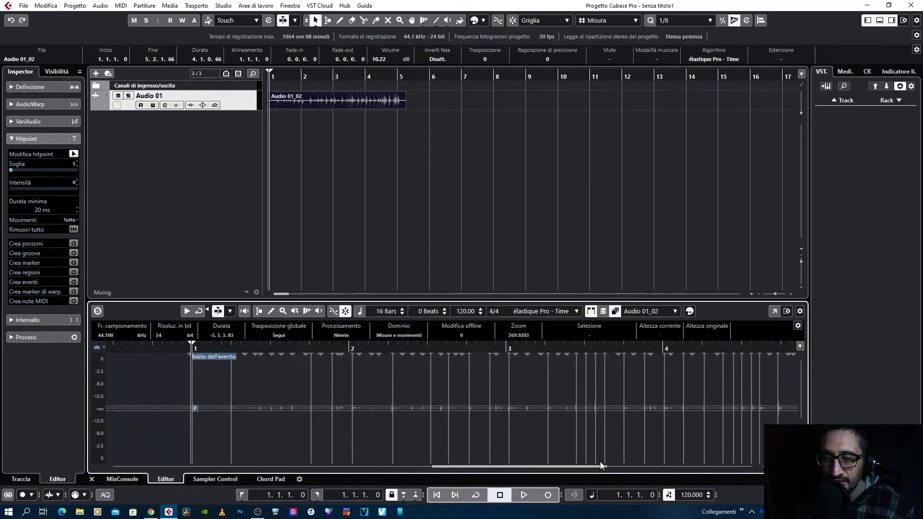
Step: Play the clip to its end and reset the hitpoint threshold to 0
{"action": "key", "text": "space"}
{"action": "scroll", "coordinate": [44, 166], "scroll_direction": "down", "scroll_amount": 5}
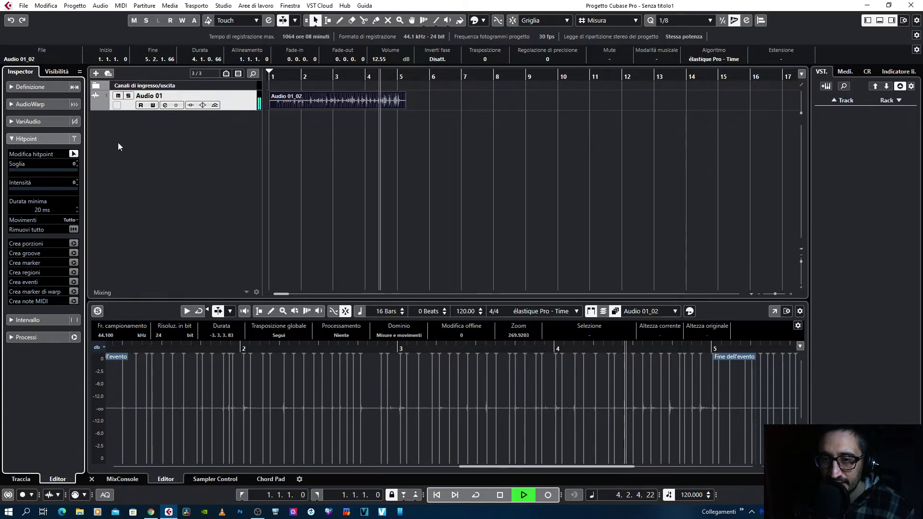
{"action": "key", "text": "space"}
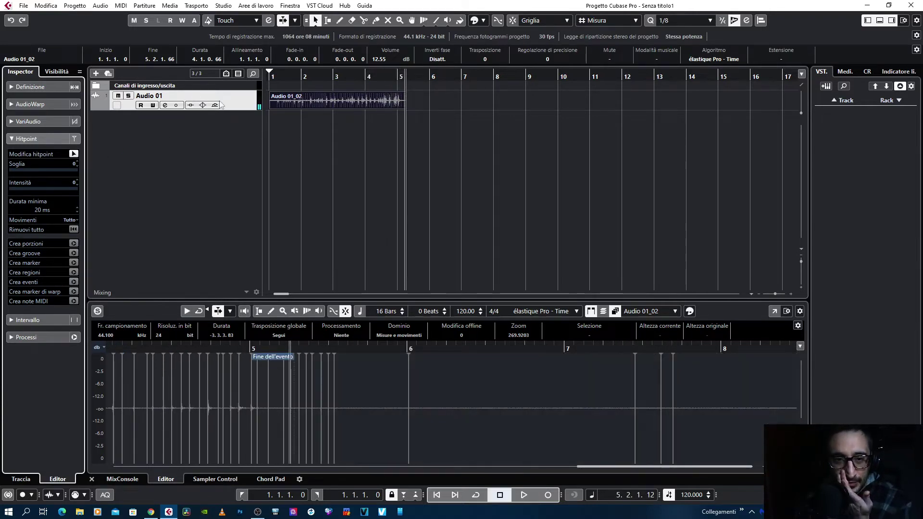
Step: Convert the hitpoints to MIDI notes with dynamic velocity, pitch D1, 1/8 duration and the first selected track as destination
{"action": "left_click", "coordinate": [74, 302]}
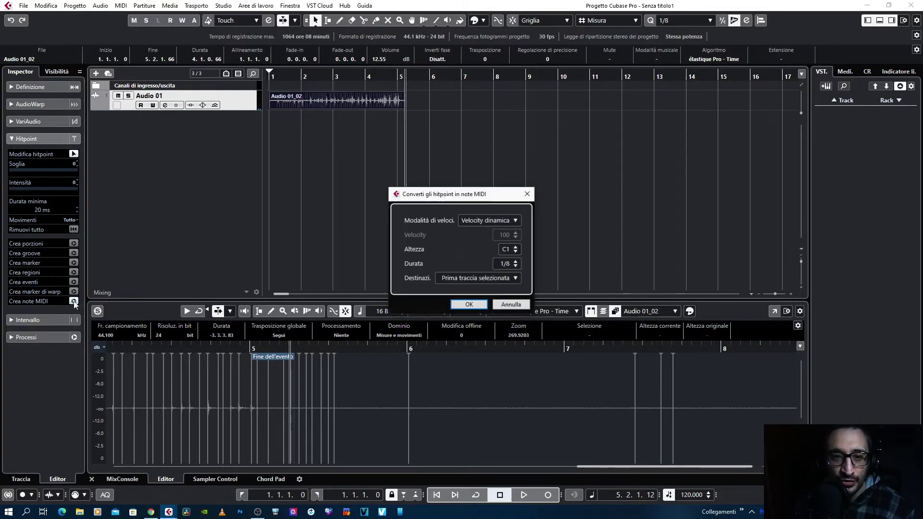
{"action": "left_click", "coordinate": [512, 249]}
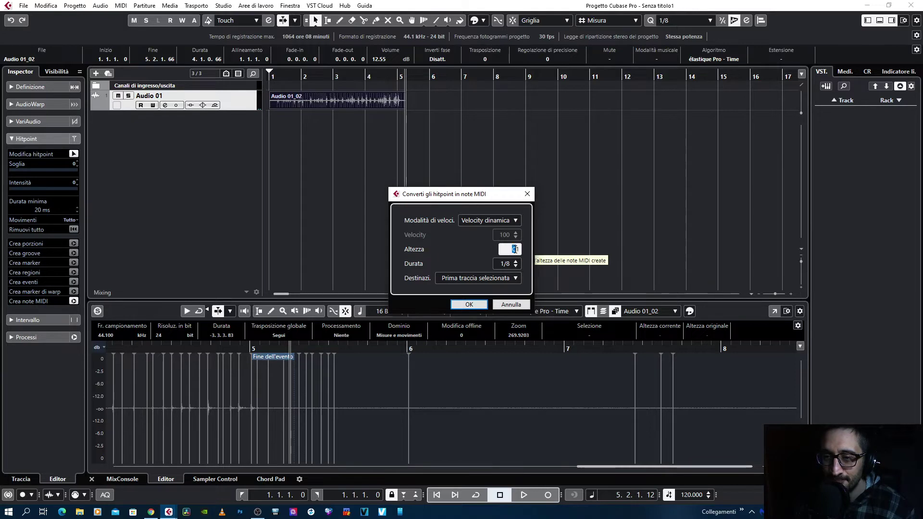
{"action": "double_click", "coordinate": [510, 251]}
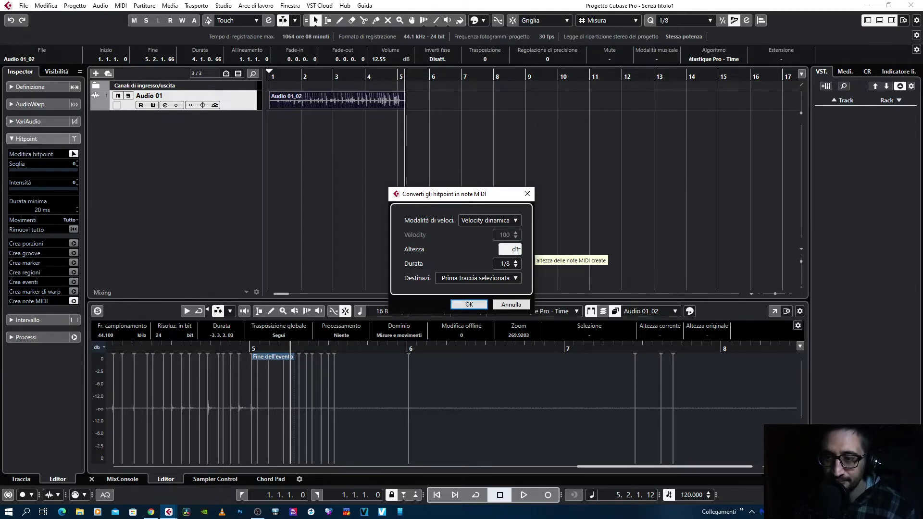
{"action": "type", "text": "d1"}
{"action": "key", "text": "Return"}
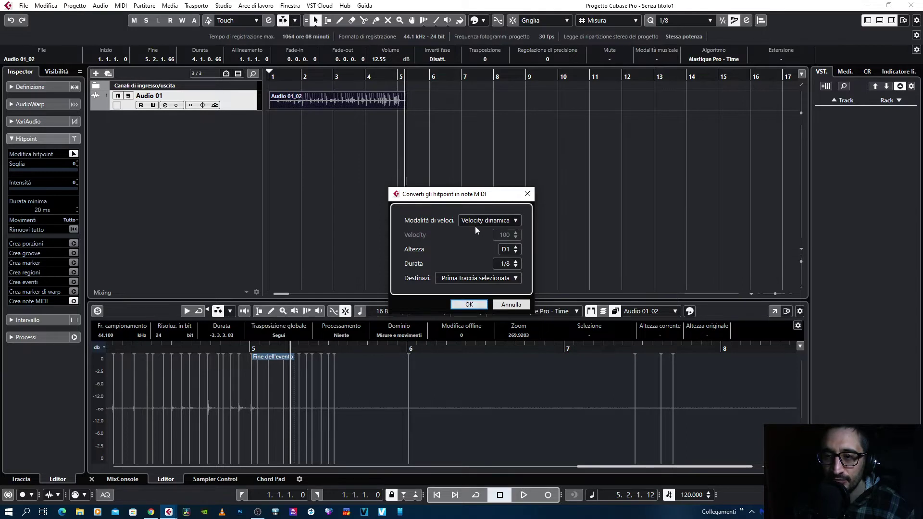
{"action": "left_click", "coordinate": [513, 220]}
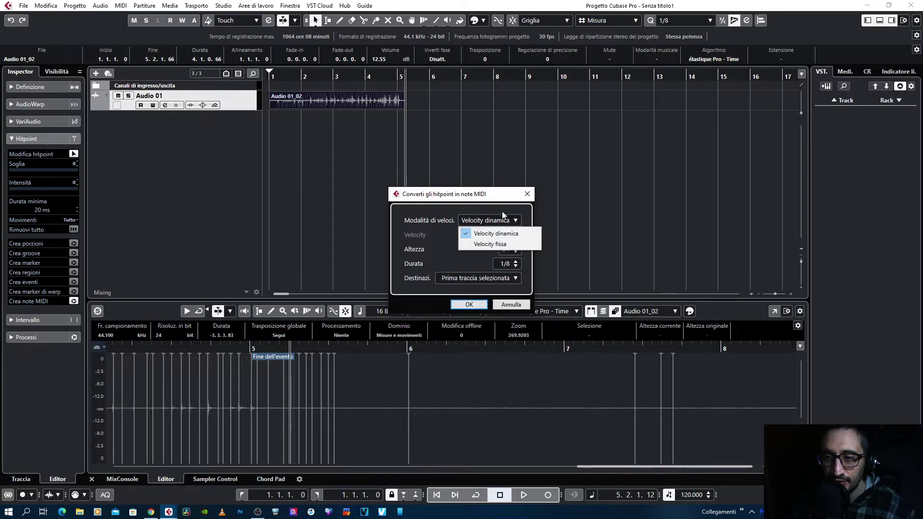
{"action": "left_click", "coordinate": [501, 212]}
{"action": "left_click", "coordinate": [469, 304]}
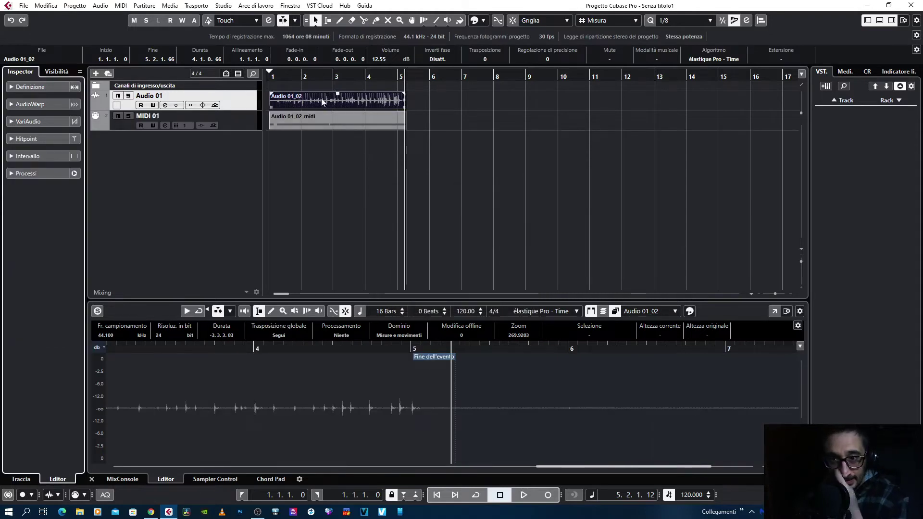
Step: Open the generated MIDI part's notes, select the MIDI 01 track and play it briefly from the start
{"action": "left_click_drag", "start_coordinate": [316, 78], "coordinate": [324, 120]}
{"action": "left_click", "coordinate": [324, 120]}
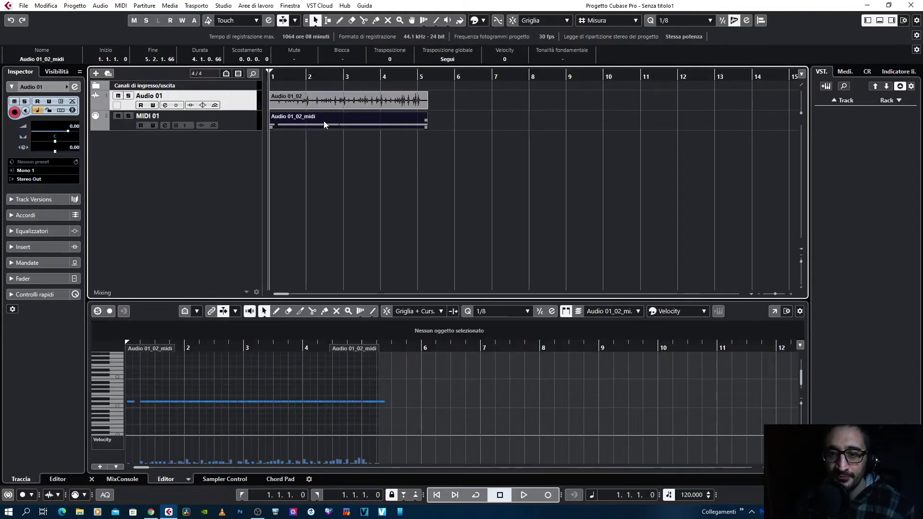
{"action": "scroll", "coordinate": [182, 351], "scroll_direction": "down", "scroll_amount": 1}
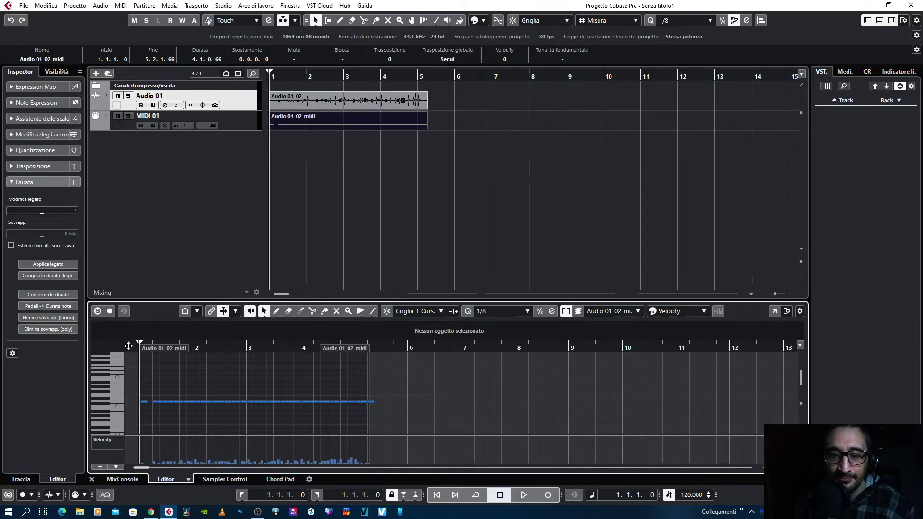
{"action": "key", "text": "space"}
{"action": "left_click", "coordinate": [235, 118]}
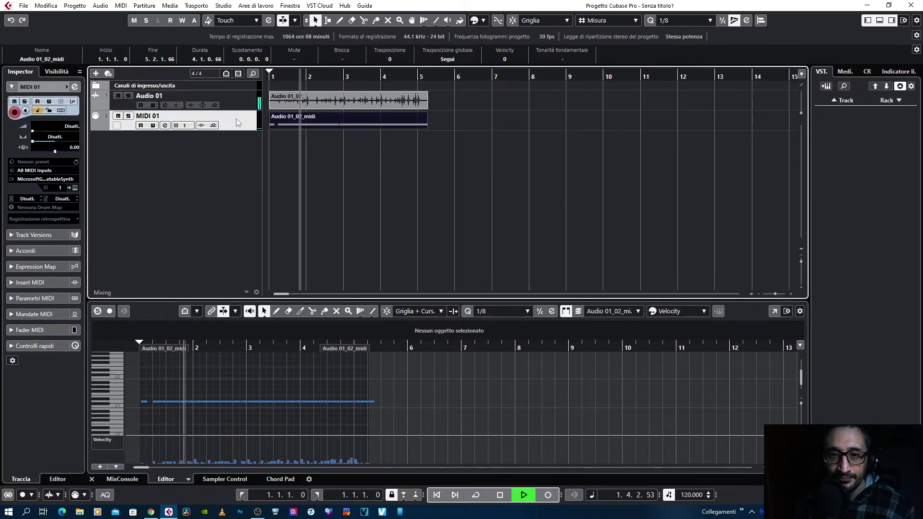
{"action": "key", "text": "space"}
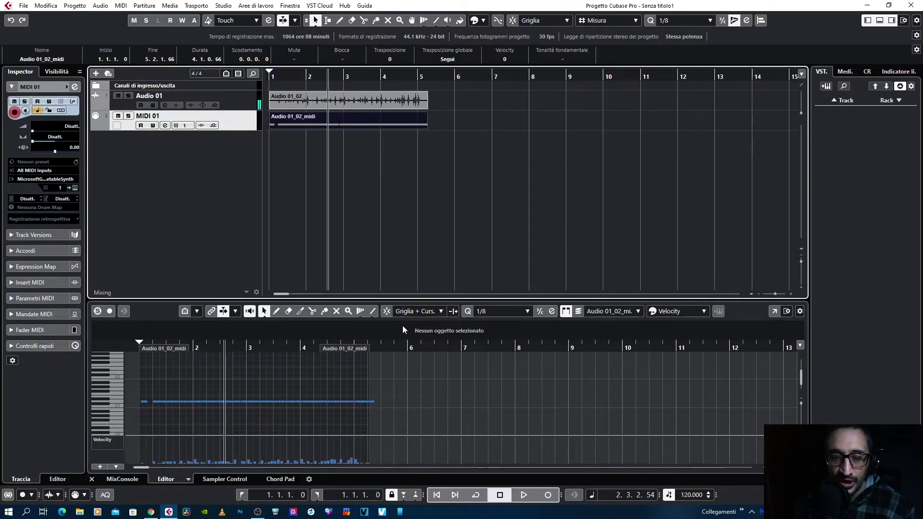
Step: Show the Sampler Control and try to load the MIDI 01 track into it
{"action": "left_click", "coordinate": [224, 479]}
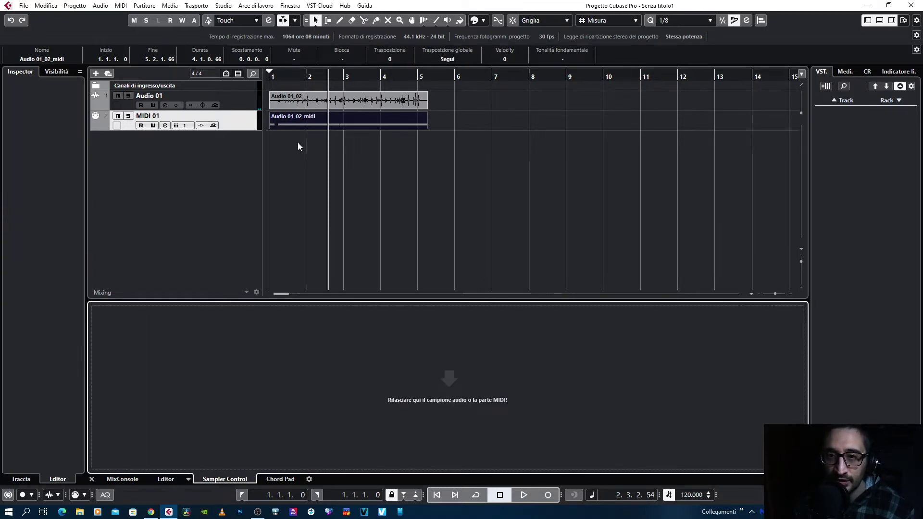
{"action": "left_click_drag", "start_coordinate": [231, 119], "coordinate": [380, 367]}
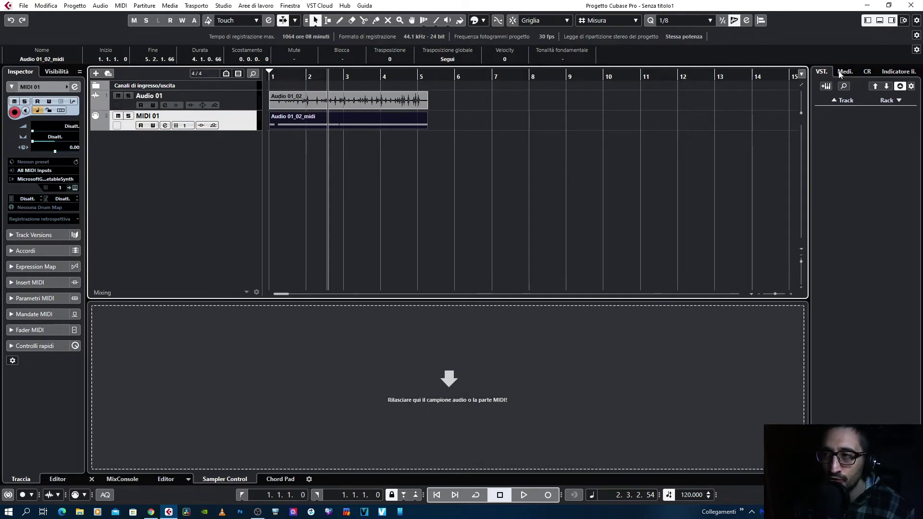
Step: Add an instrument track with MT-PowerDrumKit, skip its donation screen and close the plug-in window
{"action": "right_click", "coordinate": [141, 147]}
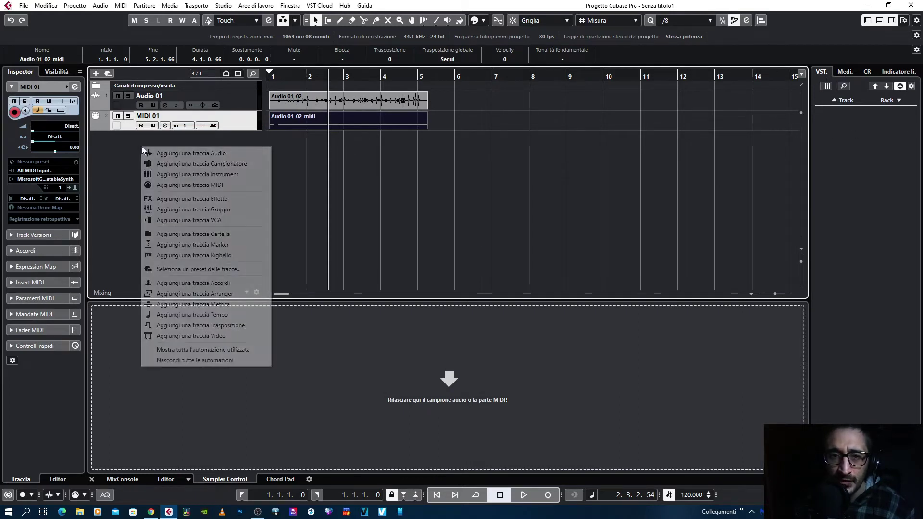
{"action": "left_click", "coordinate": [202, 174]}
{"action": "left_click", "coordinate": [200, 212]}
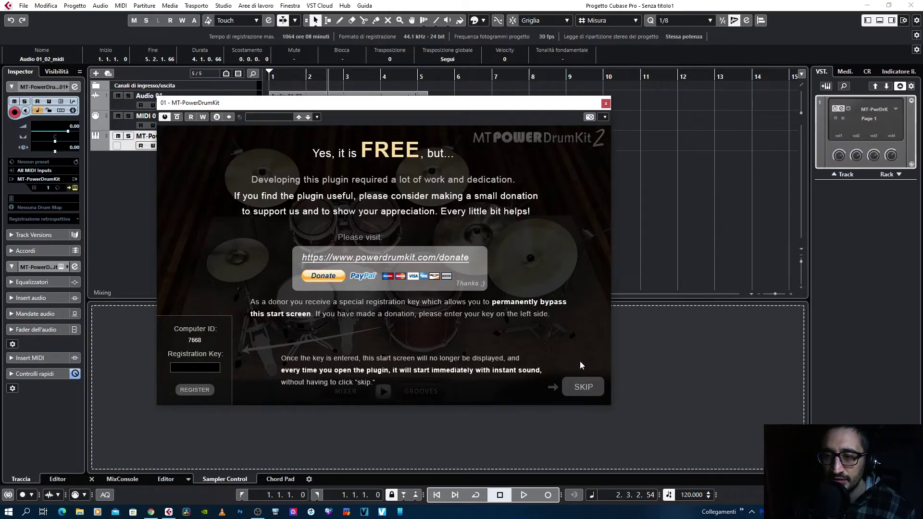
{"action": "left_click", "coordinate": [597, 390]}
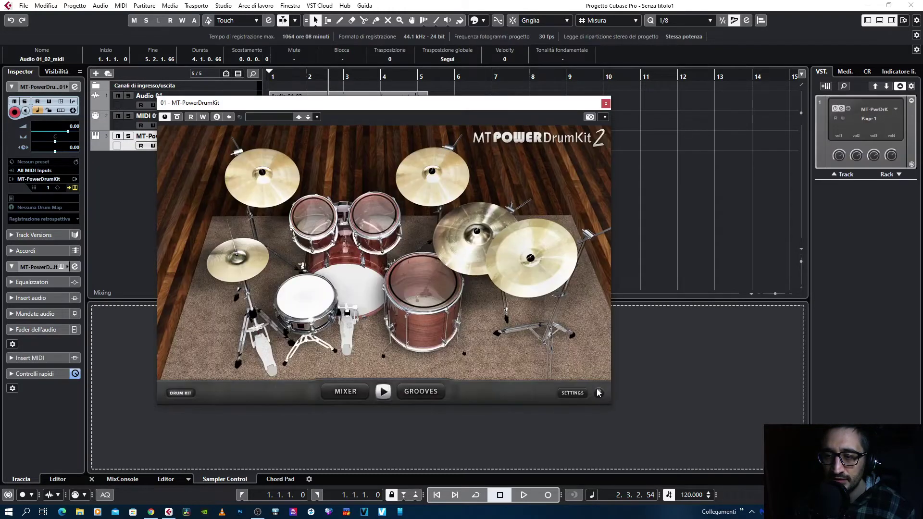
{"action": "left_click", "coordinate": [606, 103]}
Step: Move the MIDI part from MIDI 01 to the MT-PowerDrumKit 01 track and mute Audio 01
{"action": "left_click_drag", "start_coordinate": [281, 119], "coordinate": [280, 140]}
{"action": "left_click", "coordinate": [271, 74]}
{"action": "left_click", "coordinate": [119, 96]}
Step: Play the MIDI part through the drum kit twice from the start with the audio track muted
{"action": "key", "text": "space"}
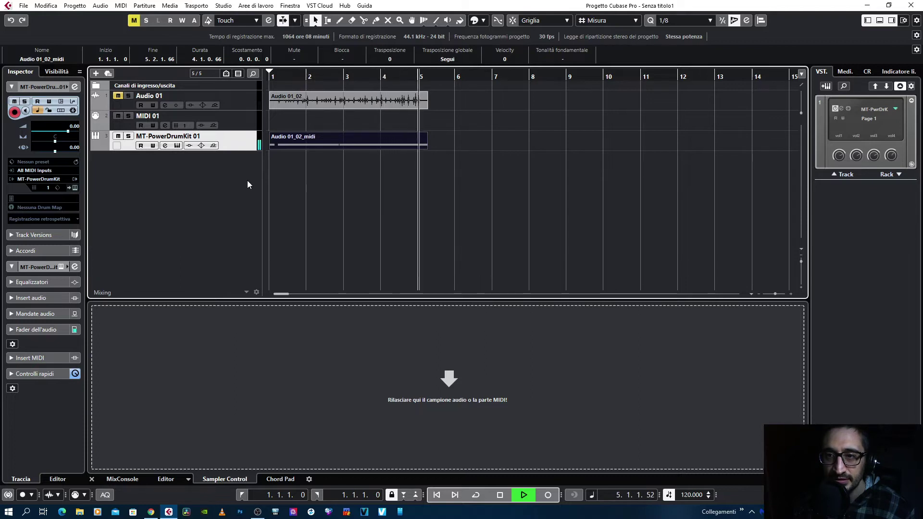
{"action": "key", "text": "space"}
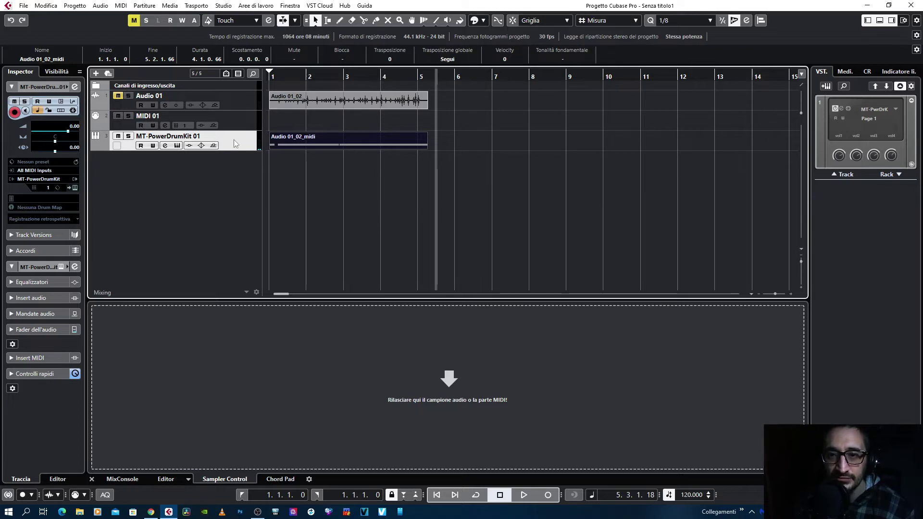
{"action": "key", "text": "Home"}
{"action": "key", "text": "space"}
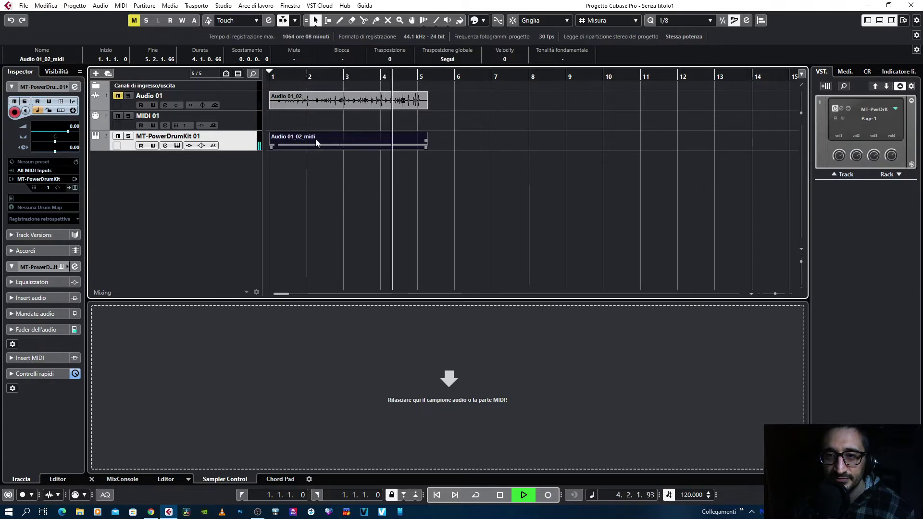
{"action": "key", "text": "space"}
Step: Compare the original audio with the drum kit by swapping the two tracks' mutes during playback, ending with Audio 01 muted
{"action": "left_click", "coordinate": [118, 96]}
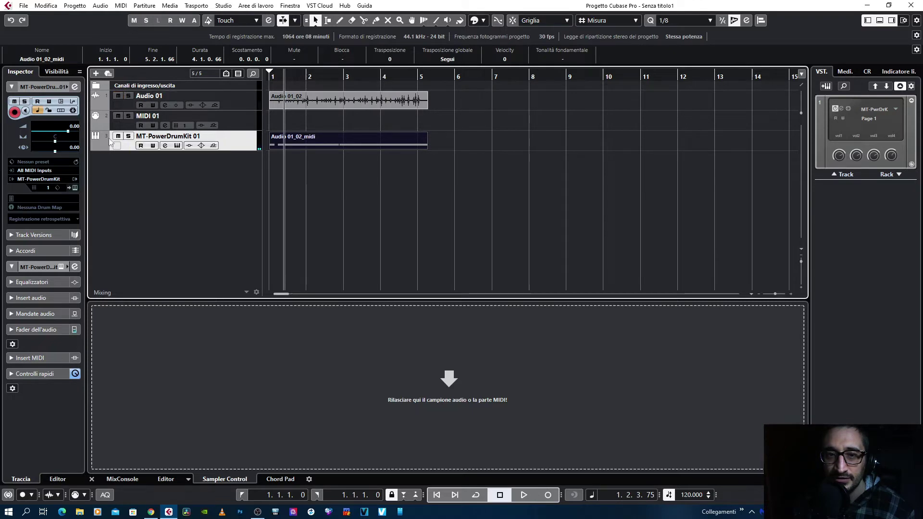
{"action": "left_click", "coordinate": [118, 137]}
{"action": "key", "text": "space"}
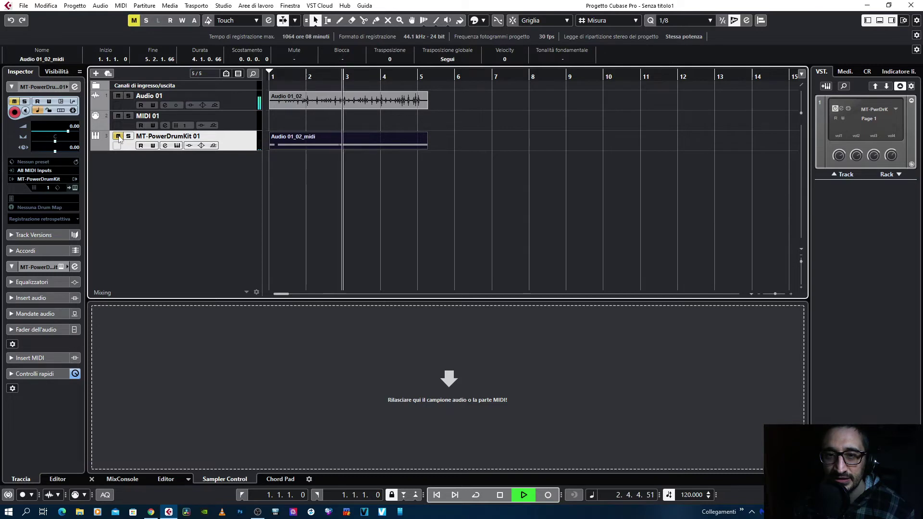
{"action": "left_click", "coordinate": [118, 136]}
{"action": "left_click", "coordinate": [118, 95]}
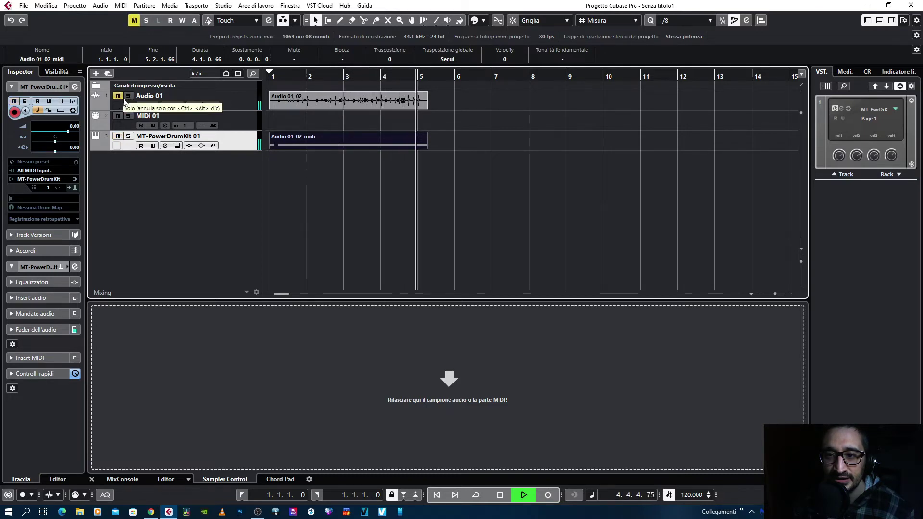
{"action": "key", "text": "space"}
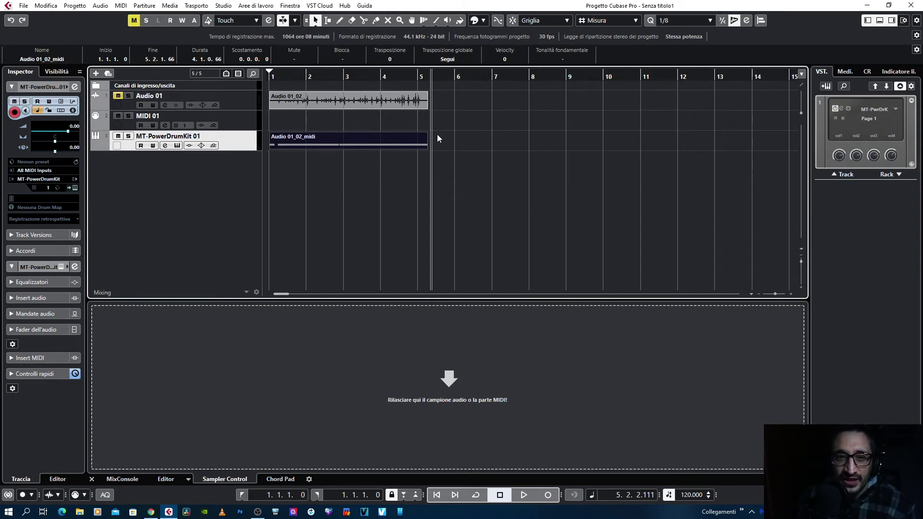
Step: Reopen the Audio 01_02 clip on Audio 01 for sample editing and show its hitpoint settings
{"action": "left_click", "coordinate": [250, 99]}
{"action": "double_click", "coordinate": [293, 100]}
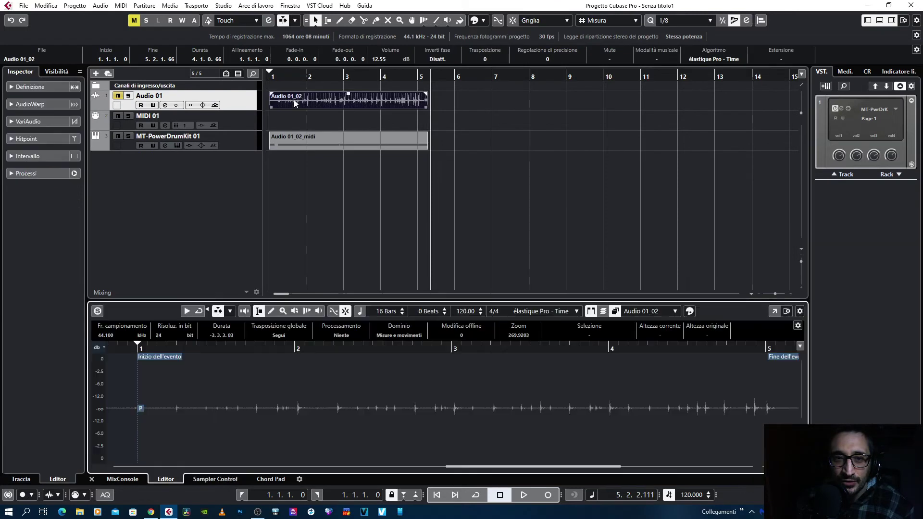
{"action": "left_click", "coordinate": [36, 137]}
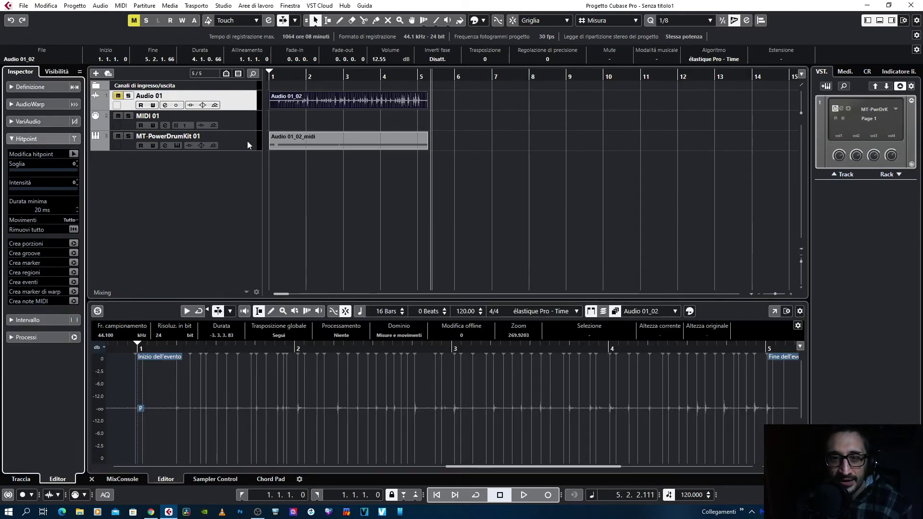